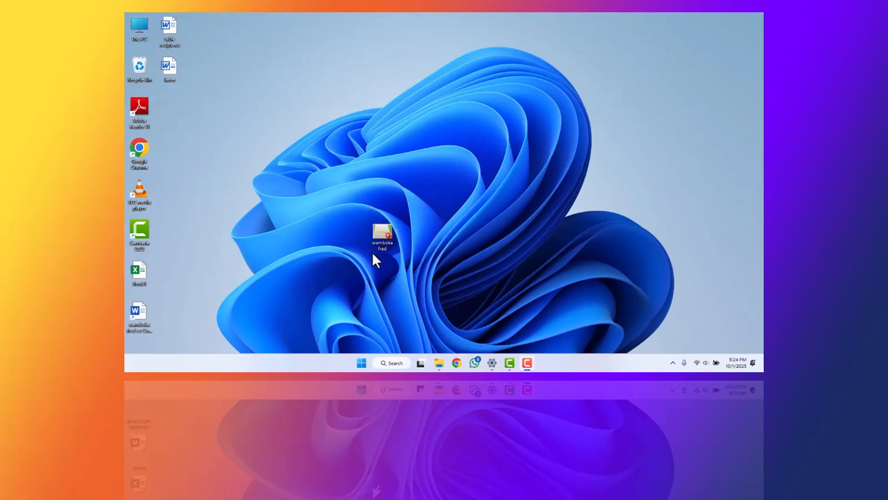
# - Open Word and create a new blank document
pyautogui.click(361, 364)
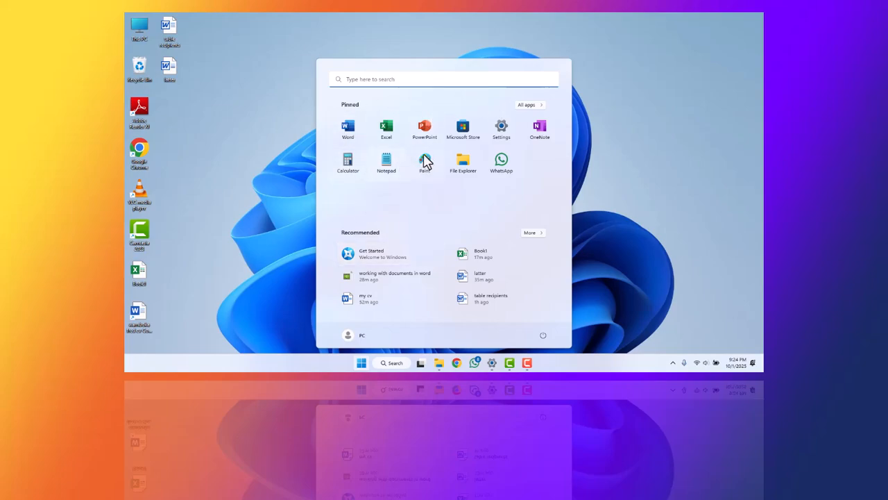
pyautogui.click(356, 138)
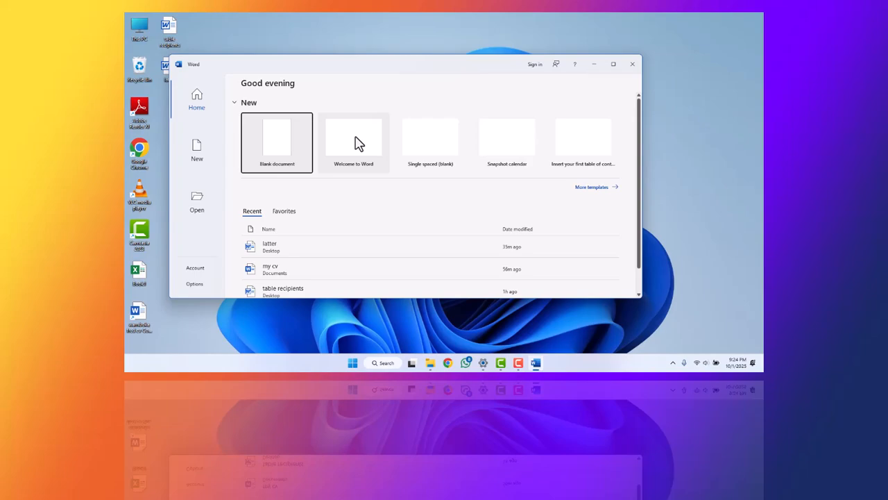
pyautogui.click(281, 150)
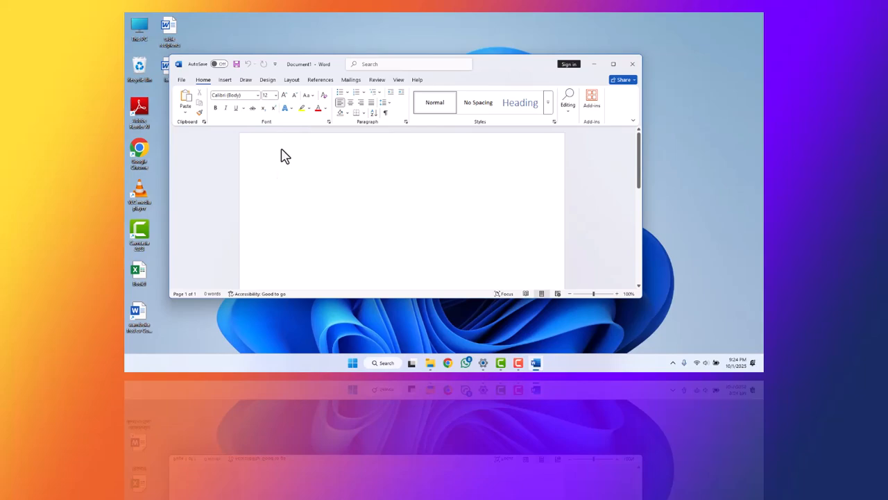
# - Write the heading "Apology letter" and, on the line below it, the text "Dear am sorry"
pyautogui.write('apolo')
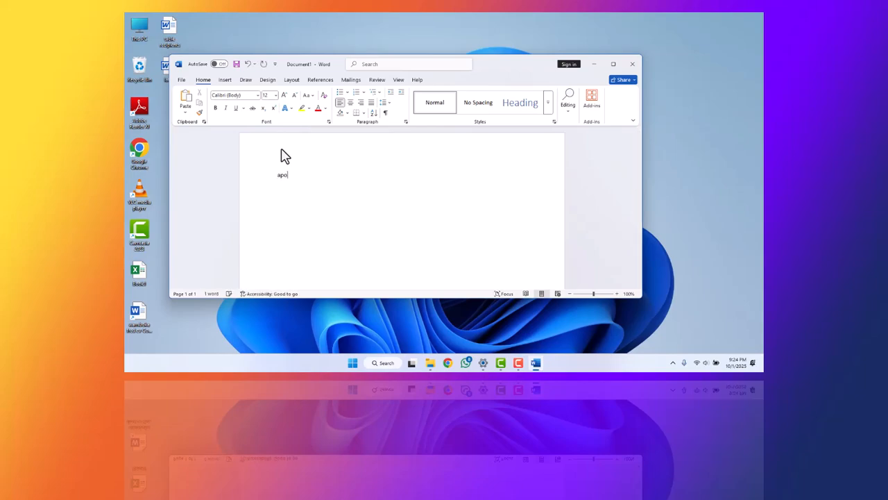
pyautogui.write('gy letter')
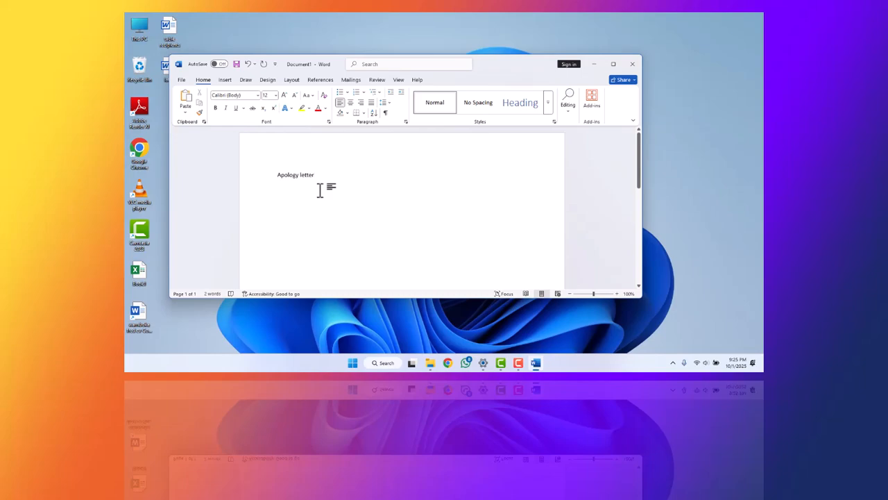
pyautogui.write('Dear am sorry')
# - Center the "Apology letter" heading and set its font size to 24
pyautogui.moveTo(275, 175); pyautogui.dragTo(314, 173)
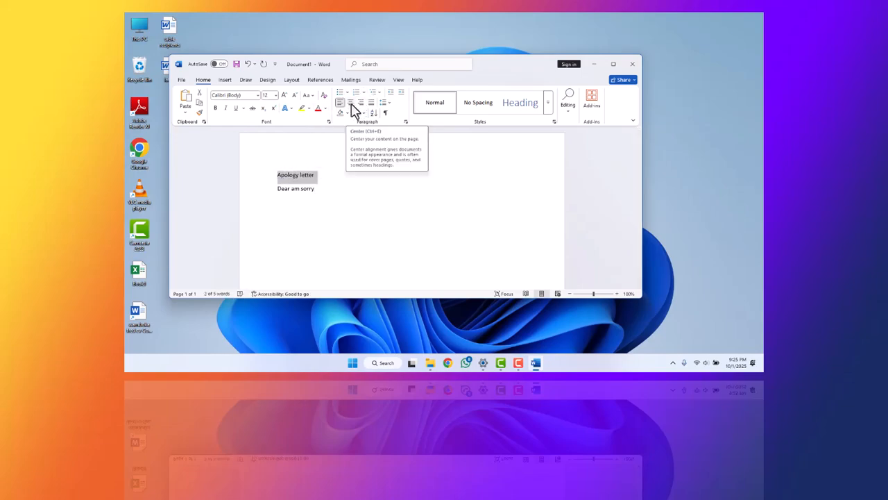
pyautogui.click(351, 104)
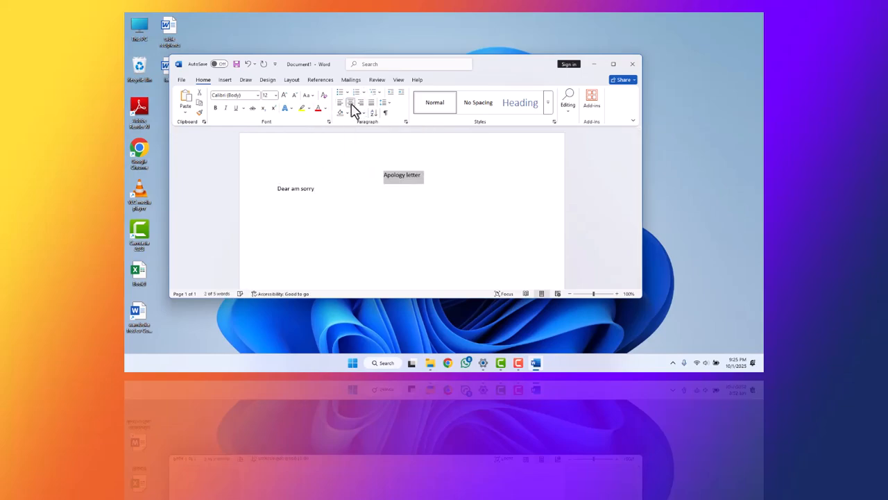
pyautogui.click(275, 95)
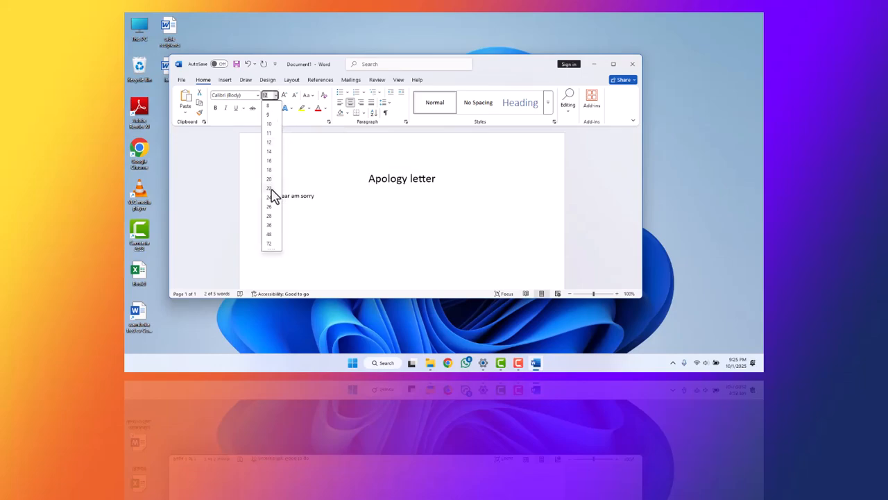
pyautogui.click(269, 198)
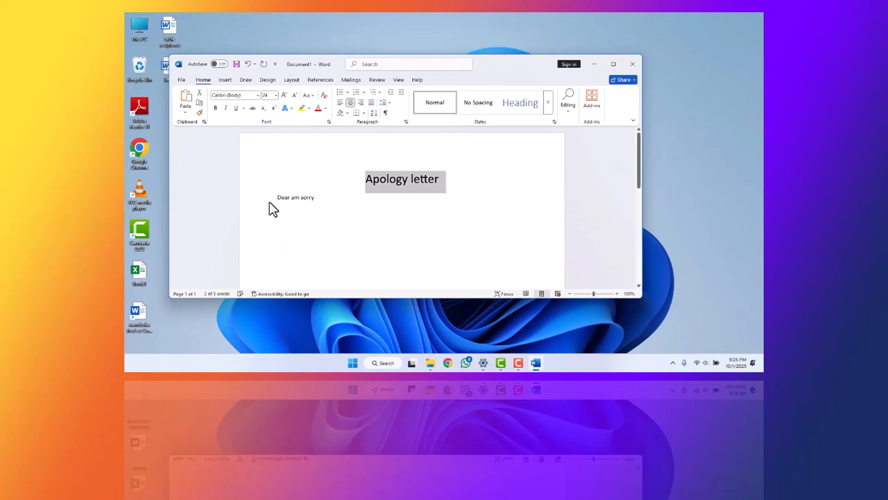
# - Change the heading's font to Algerian and make it bold, italic and underlined
pyautogui.click(258, 96)
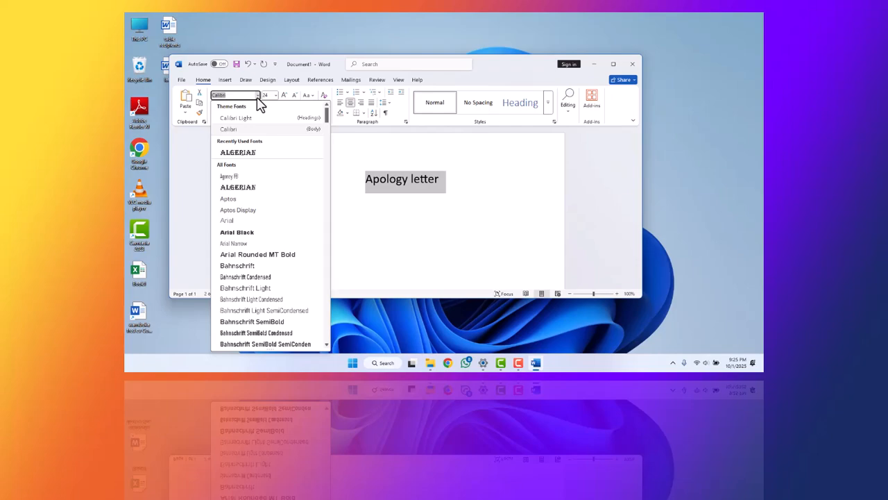
pyautogui.click(250, 156)
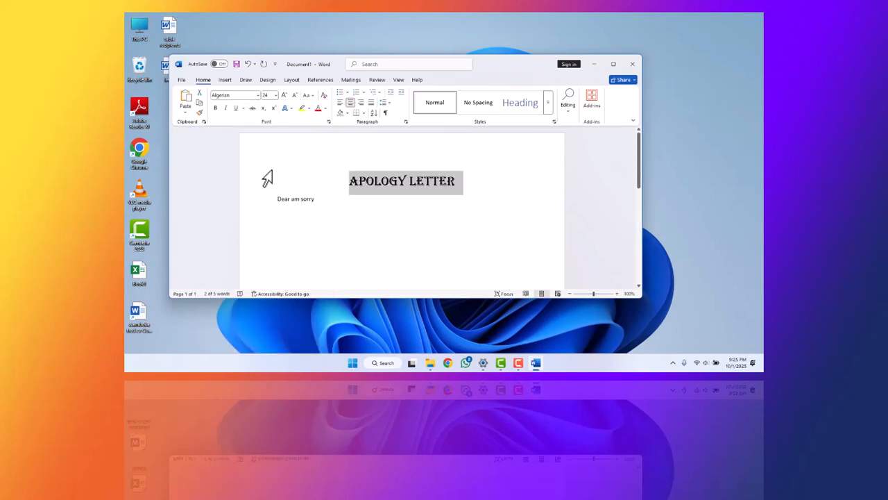
pyautogui.click(215, 109)
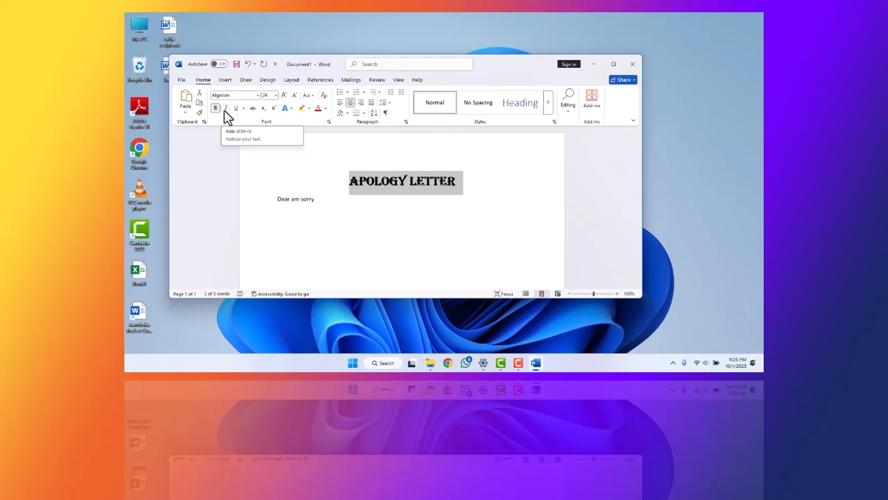
pyautogui.click(225, 111)
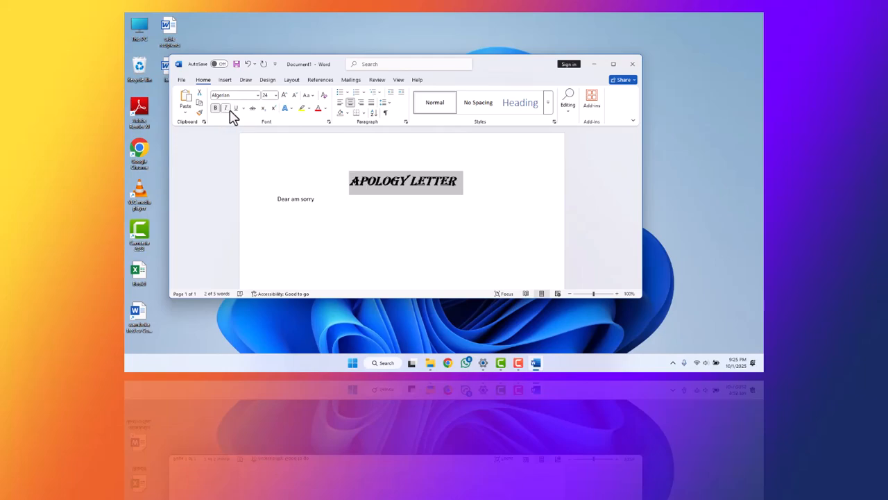
pyautogui.click(235, 110)
pyautogui.scroll(1, 272, 118)
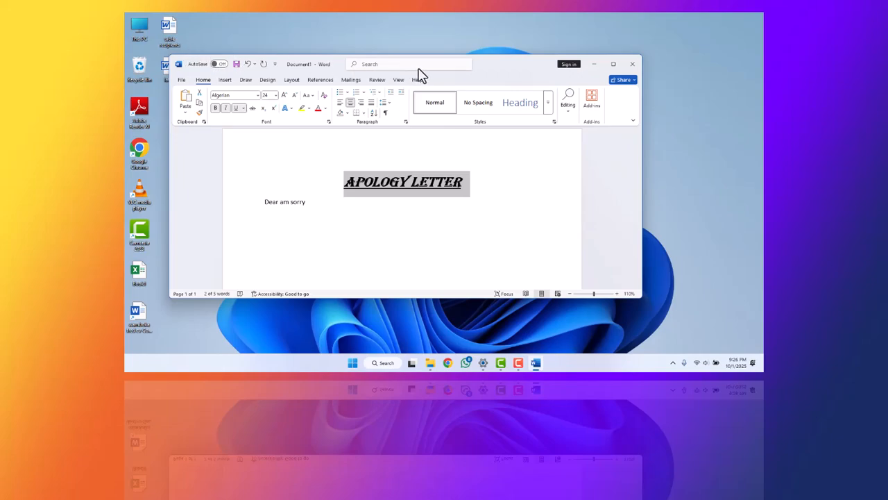
pyautogui.press('F9')
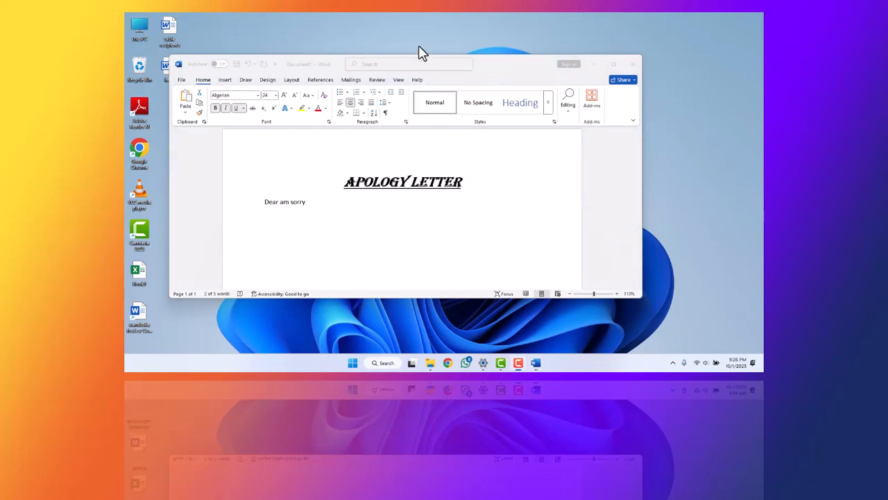
# - Begin saving the document under a new name, choosing the Desktop folder and entering "apology" as the file name
pyautogui.click(181, 80)
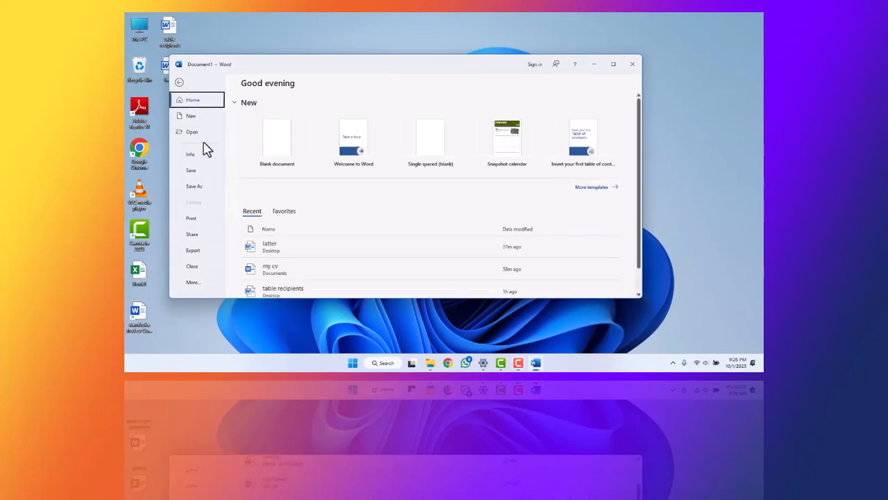
pyautogui.click(198, 188)
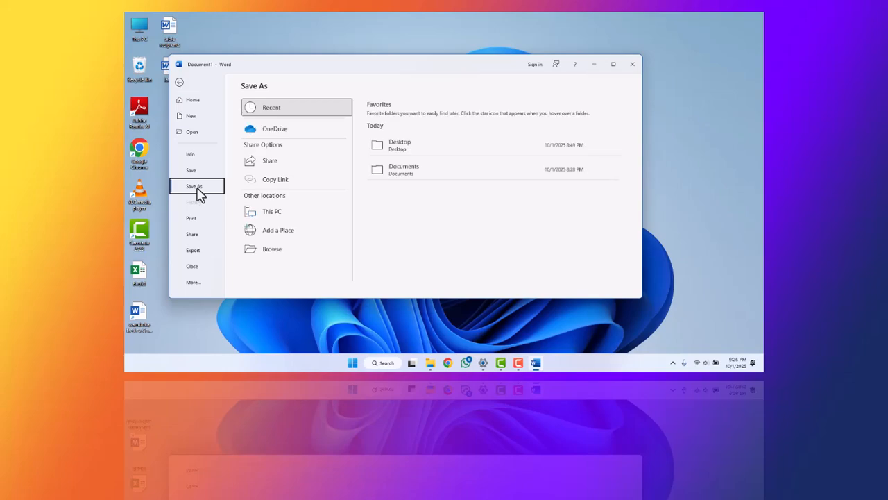
pyautogui.click(466, 151)
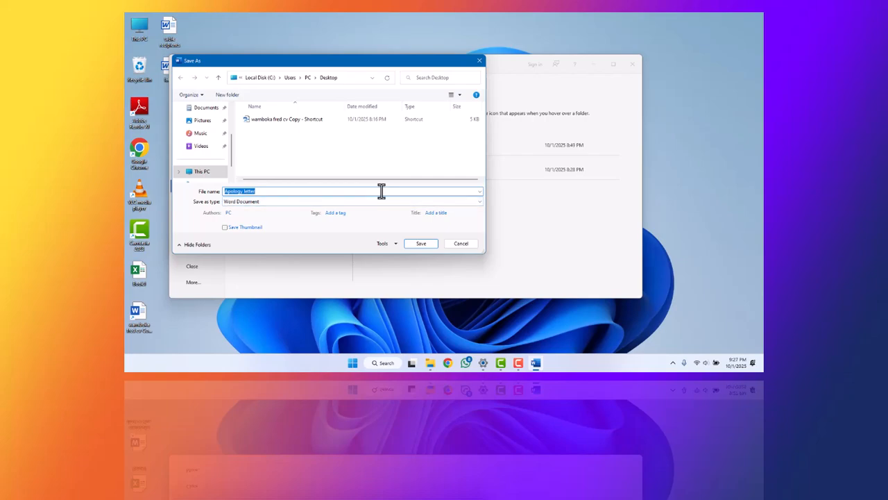
pyautogui.press('BackSpace')
pyautogui.write('latter')
pyautogui.press('BackSpace')
pyautogui.press('BackSpace')
pyautogui.press('BackSpace')
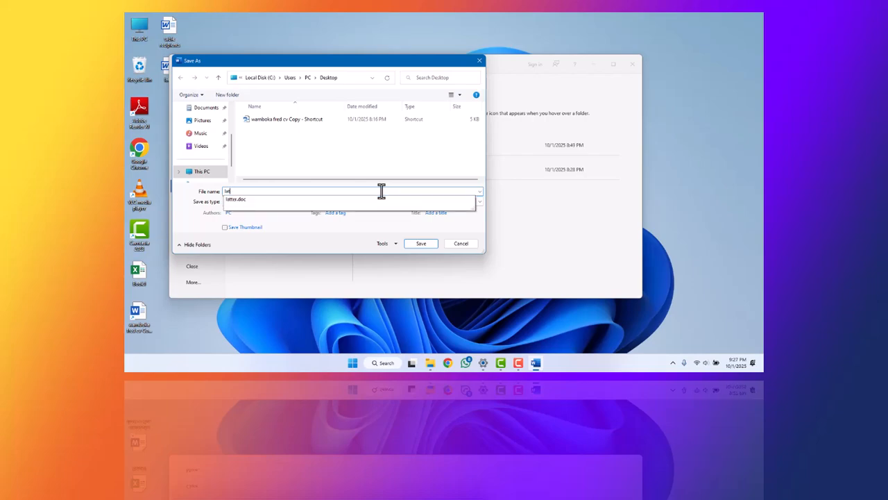
pyautogui.press('BackSpace')
pyautogui.press('BackSpace')
pyautogui.write('a')
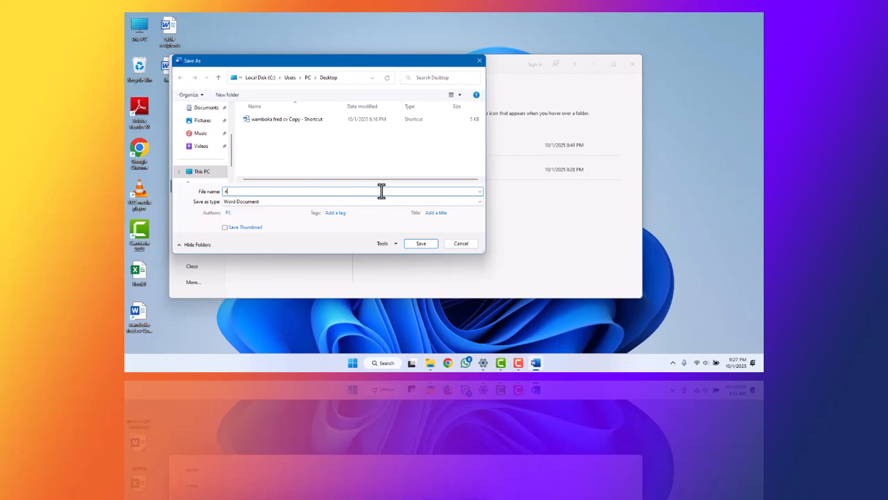
pyautogui.write('pology')
# - Save the file as a Word 97-2003 Template and close the document
pyautogui.click(478, 203)
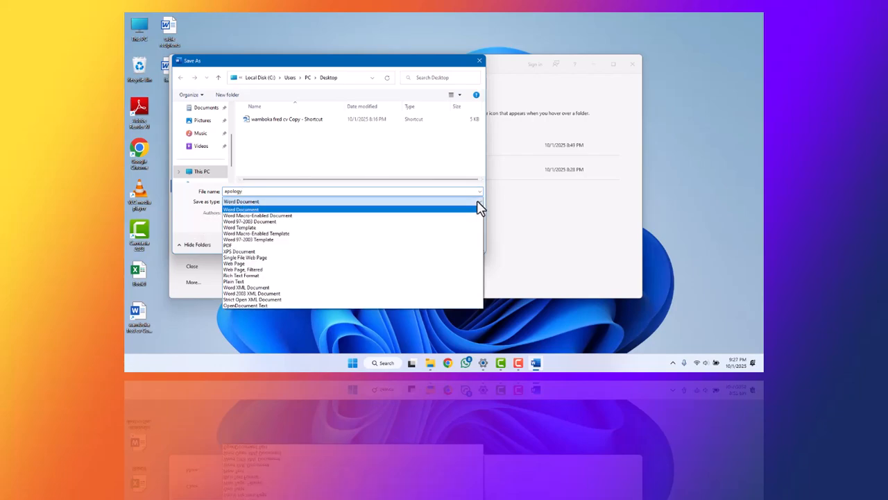
pyautogui.click(269, 240)
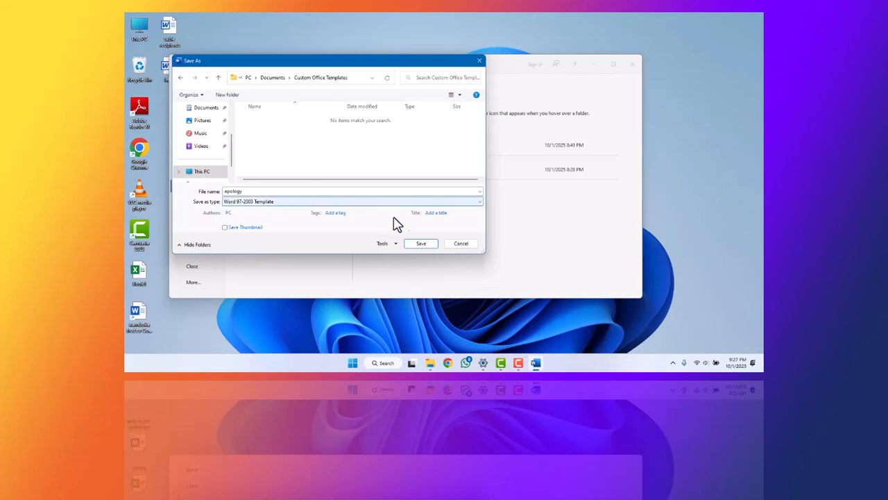
pyautogui.click(422, 244)
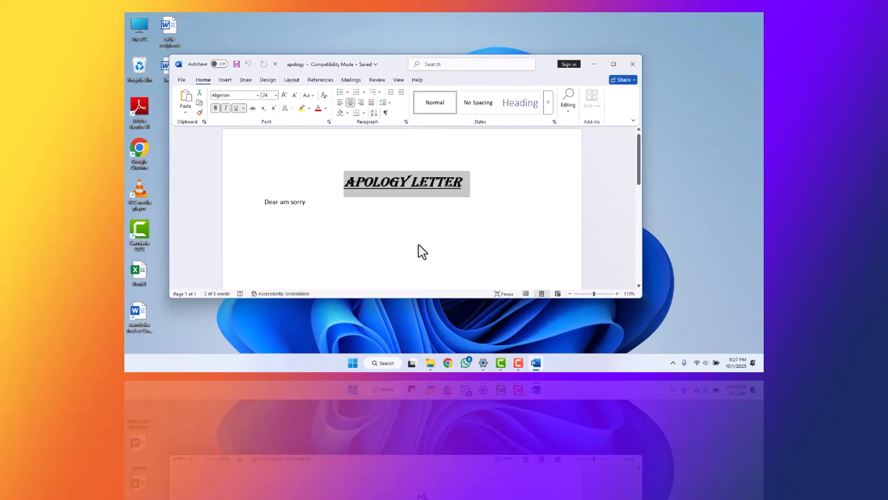
pyautogui.click(632, 67)
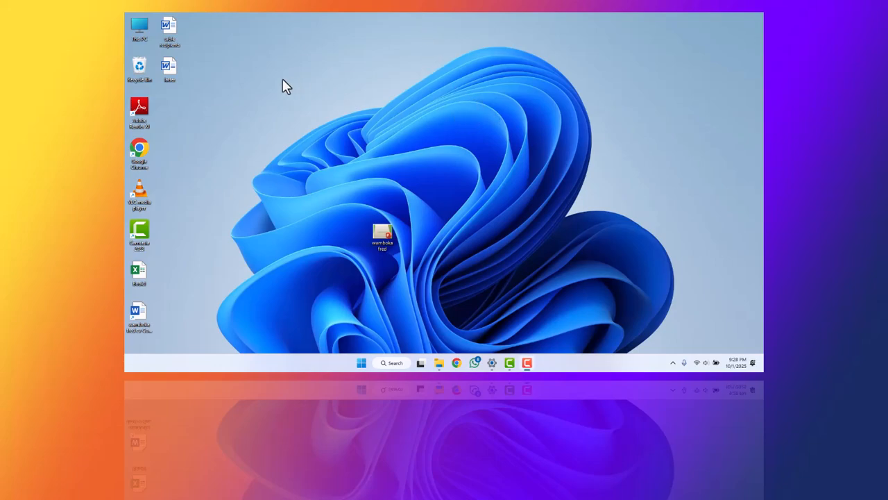
pyautogui.click(168, 64)
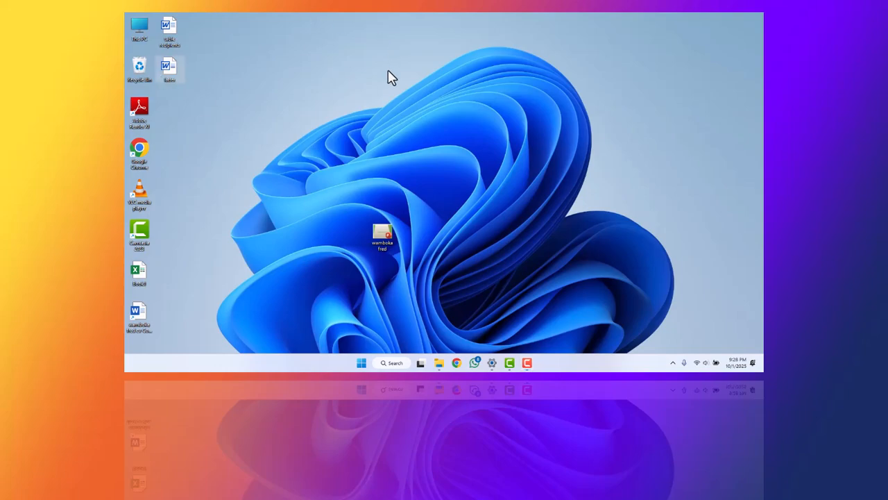